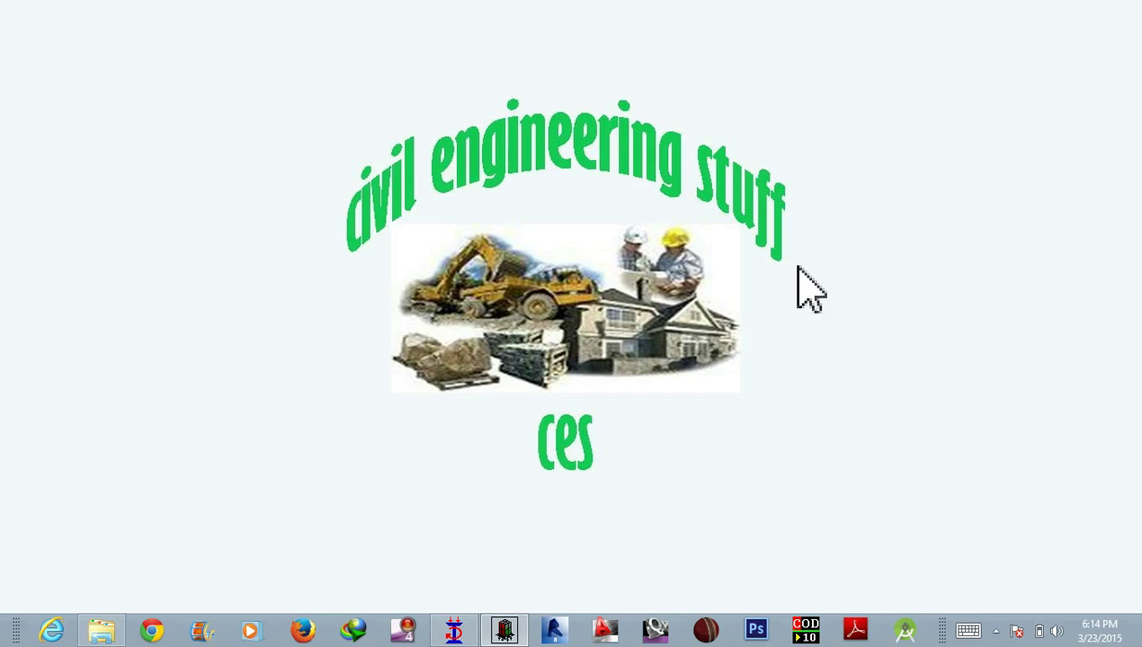
- Bring up the Structure1 frame in STAAD.Pro and review its member sections, supports and load definitions
click(459, 629)
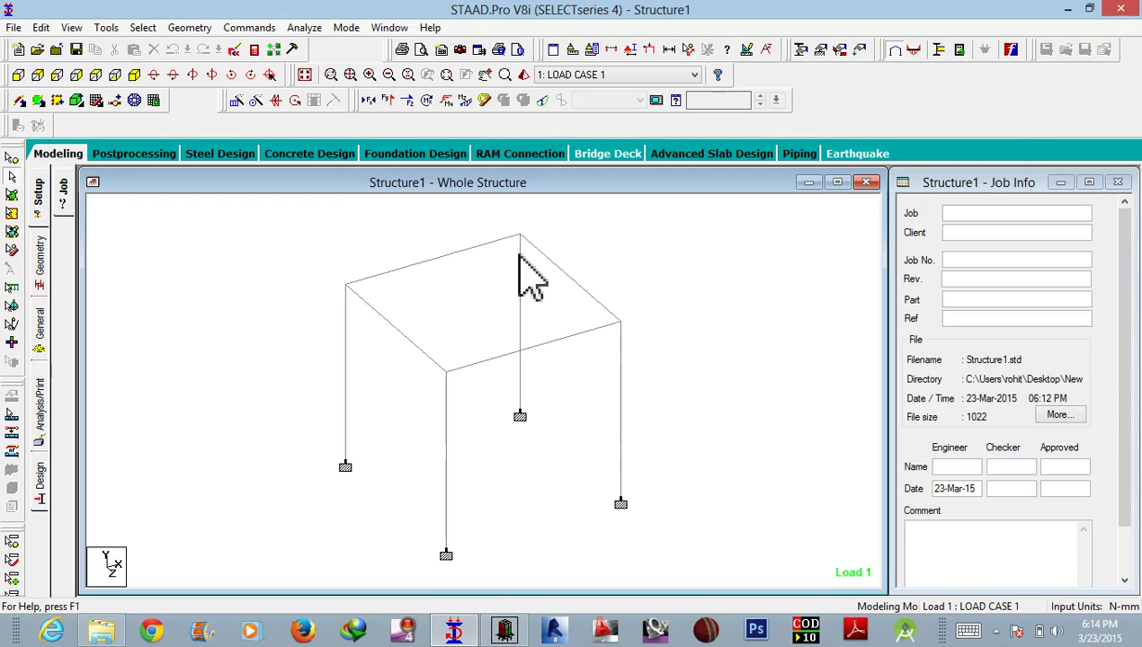
click(39, 340)
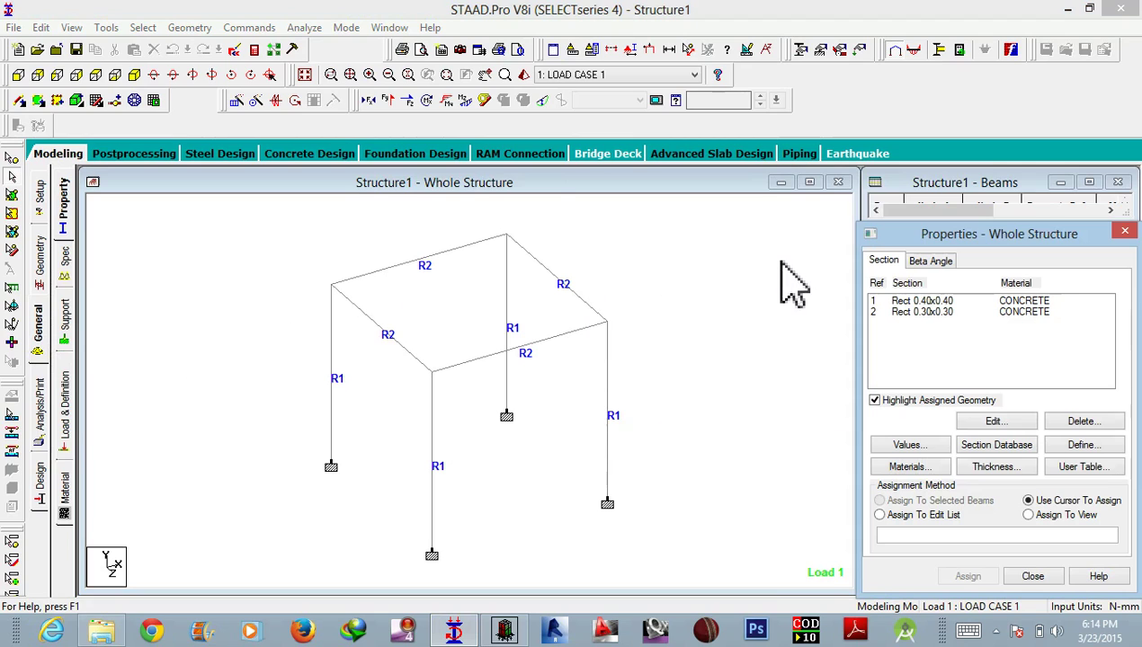
click(61, 331)
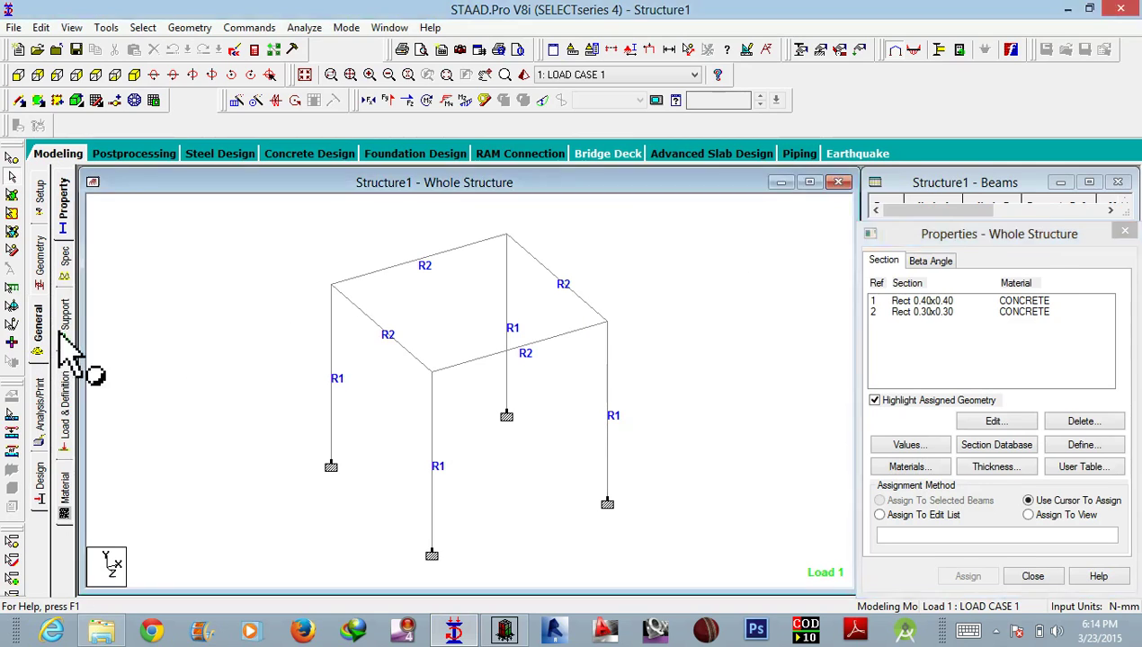
click(63, 225)
click(63, 405)
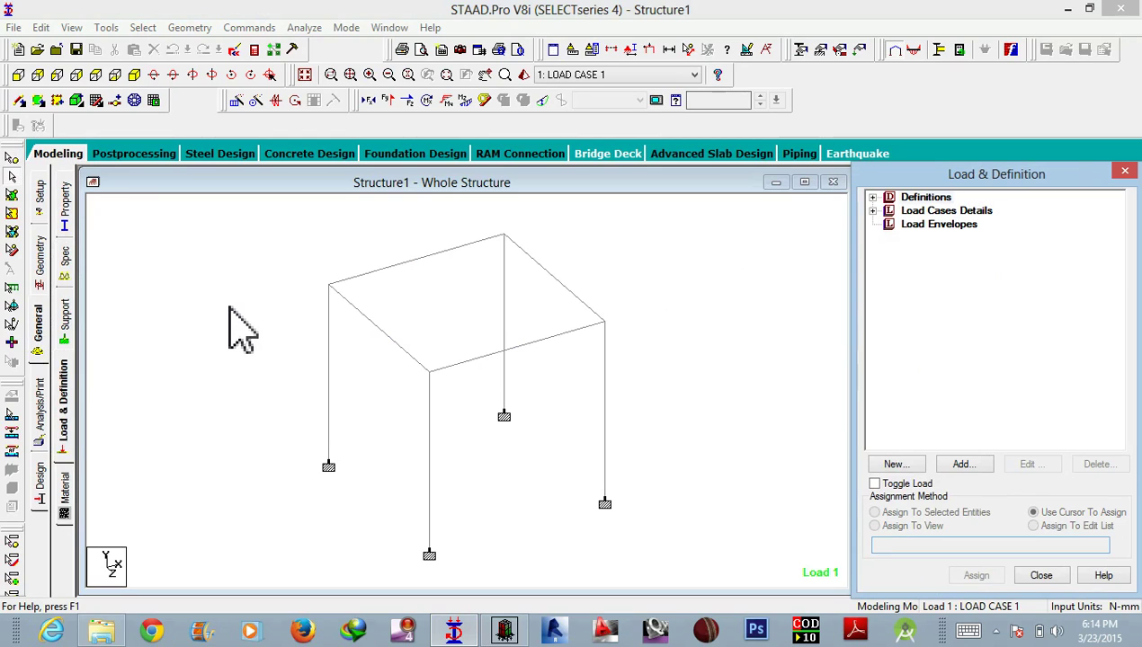
- Include LOAD CASE 1 for foundation design and send the four supports to STAAD.foundation
click(417, 154)
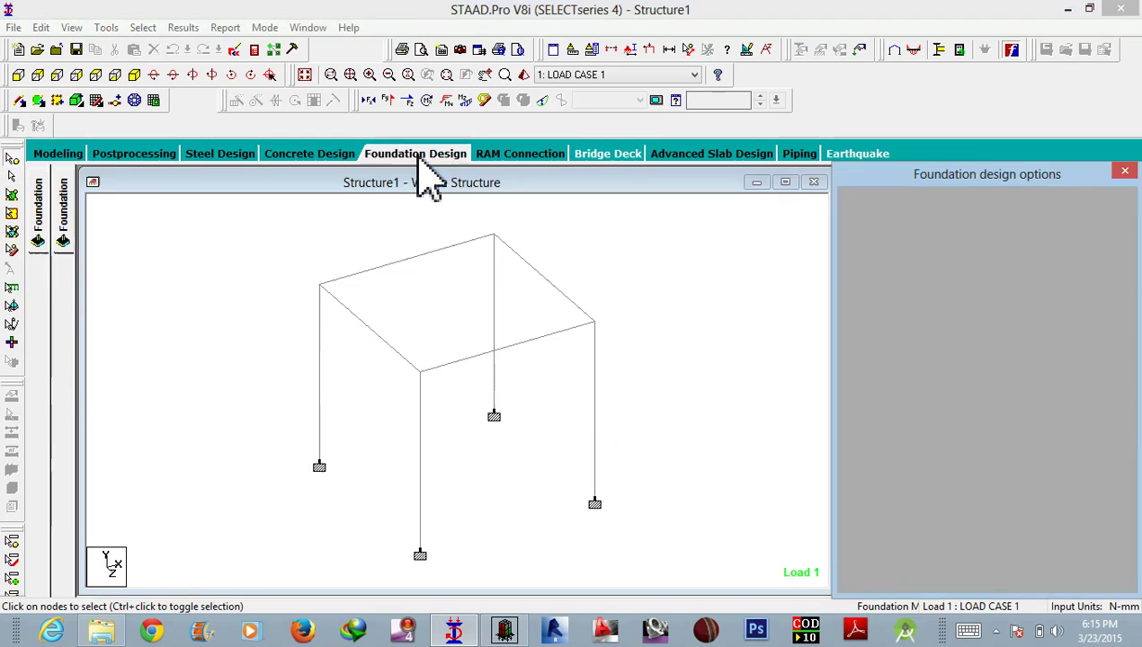
click(913, 300)
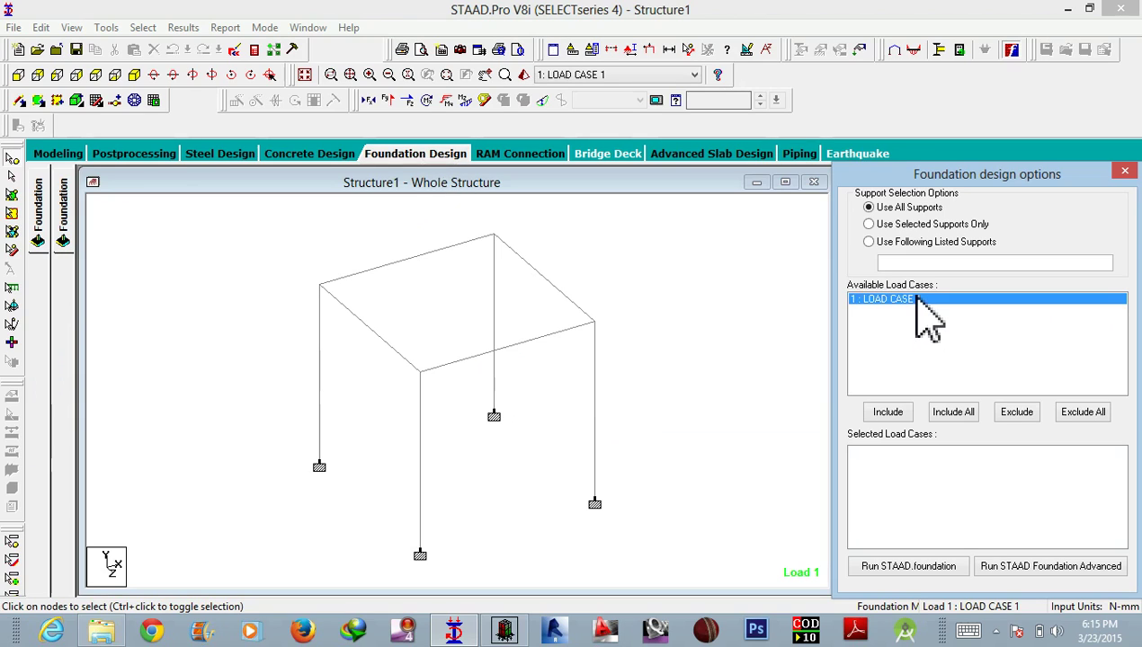
click(891, 413)
click(907, 568)
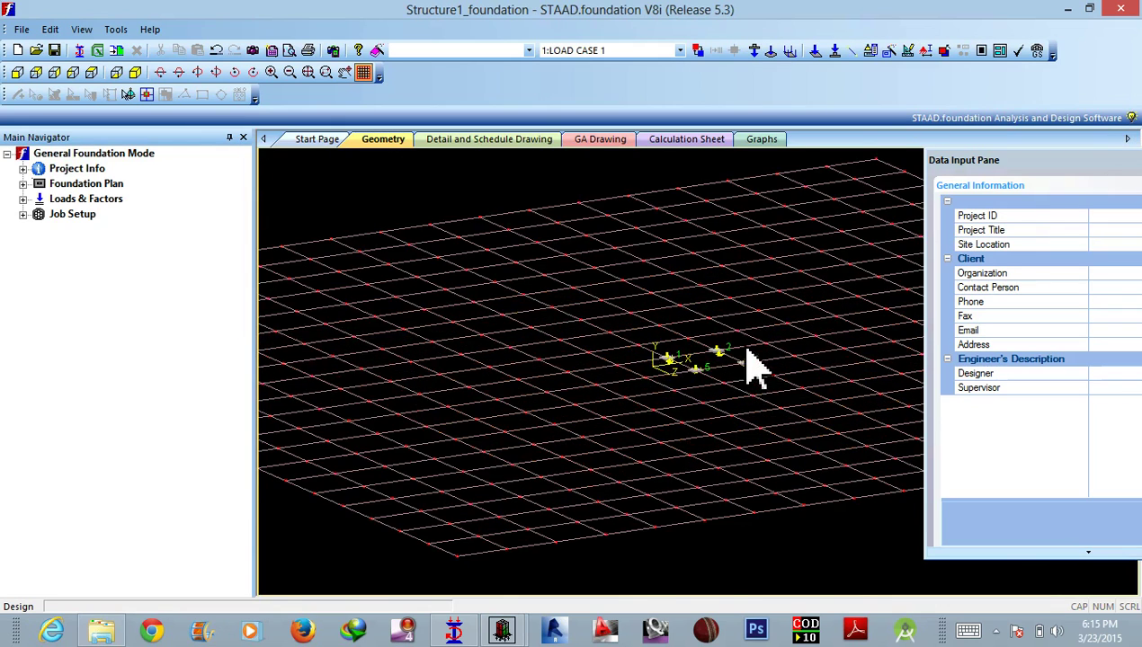
- Zoom over the four imported footings, then expand Job Setup in the Main Navigator
scroll(665, 467, down, 2)
scroll(643, 459, up, 2)
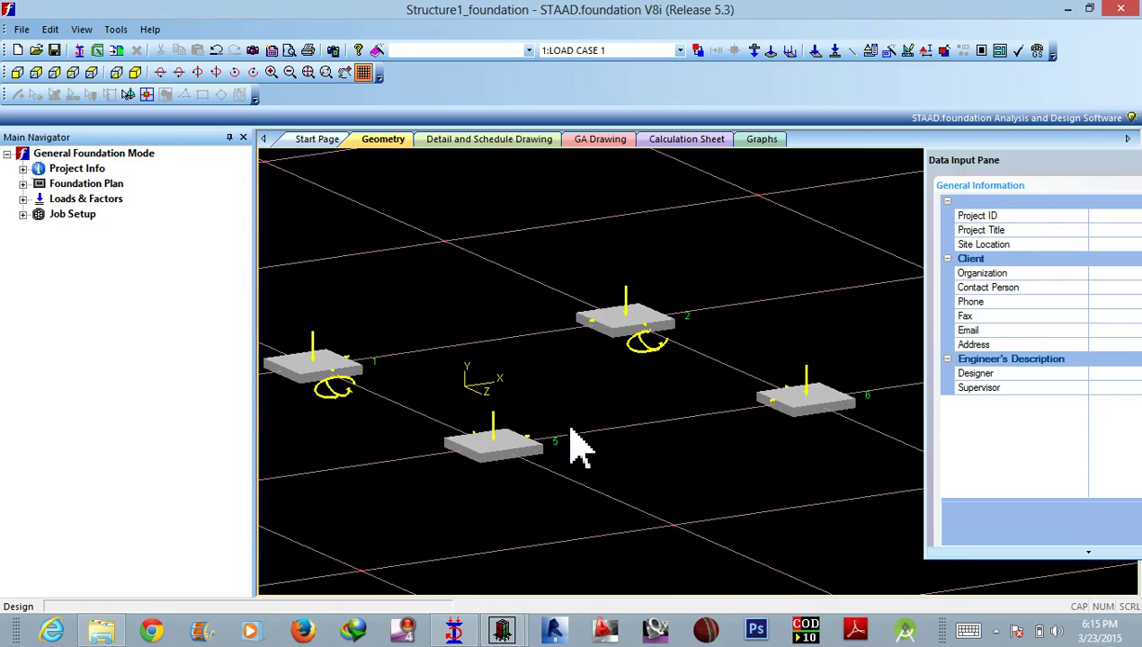
scroll(601, 422, down, 2)
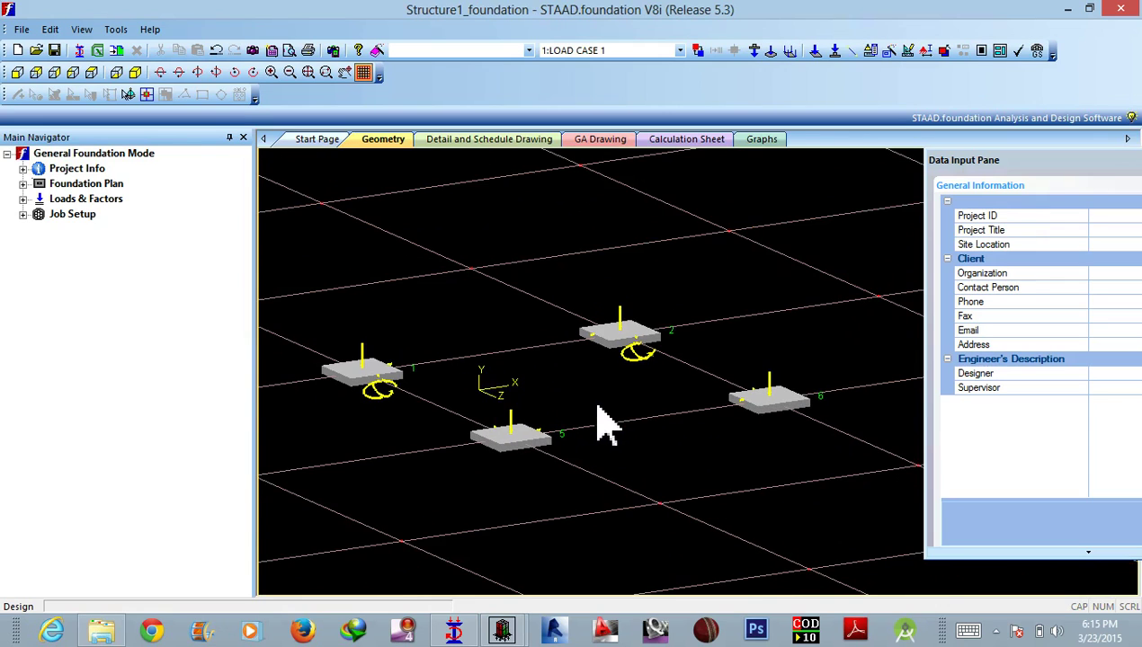
scroll(604, 427, up, 2)
scroll(607, 428, down, 1)
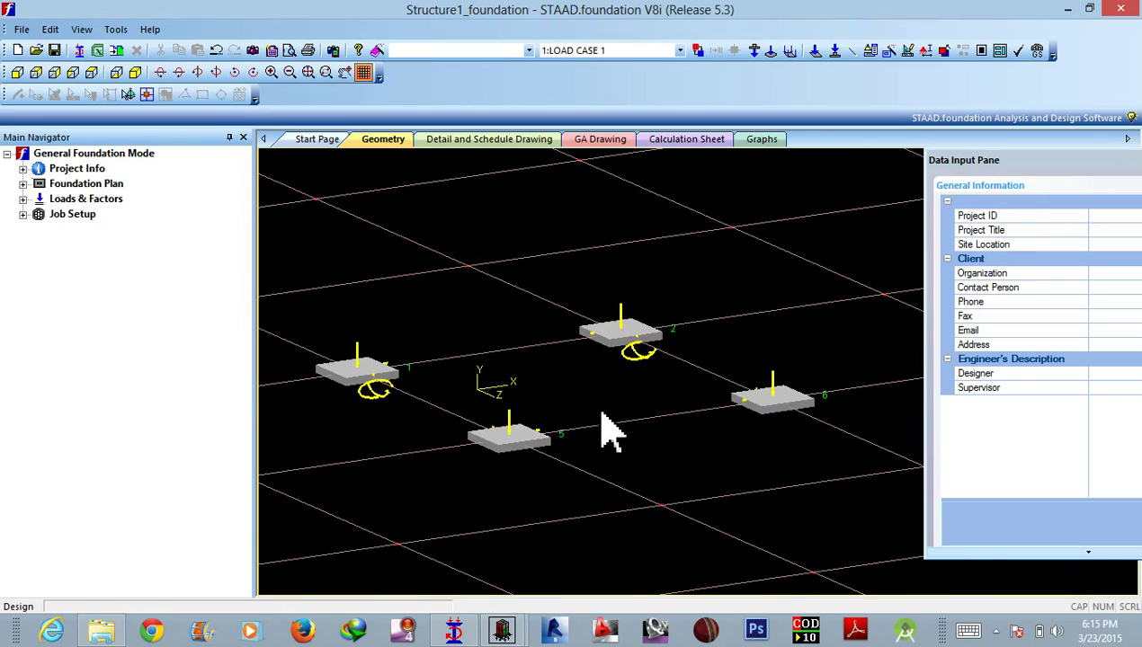
click(59, 215)
click(23, 215)
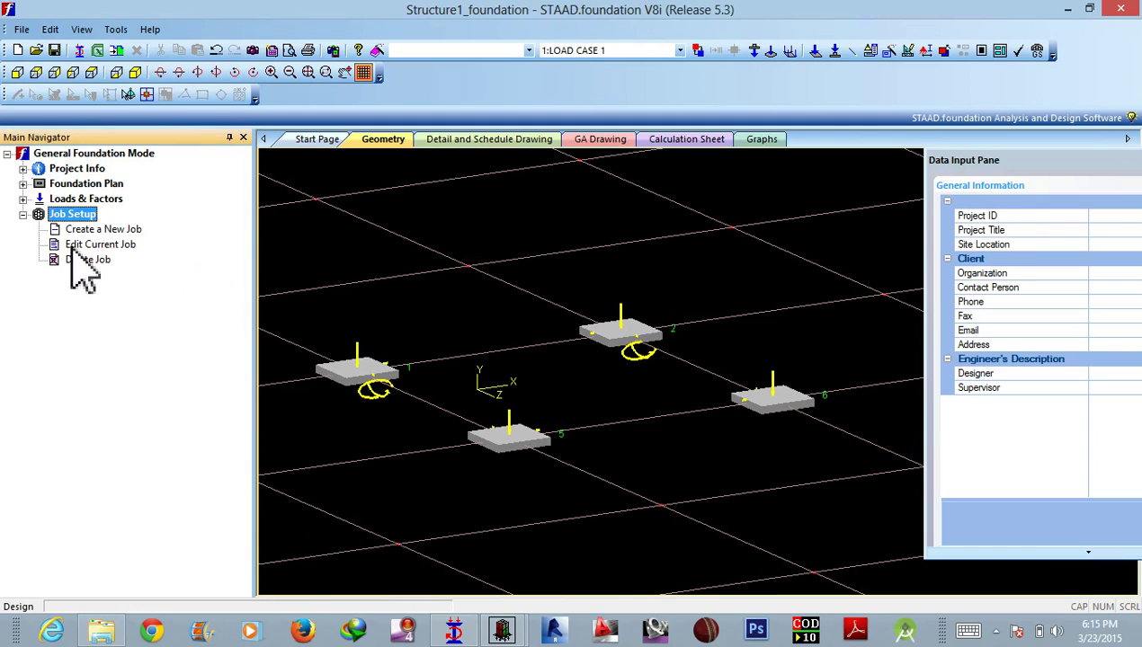
- Start a new foundation job named 'combined' with job type Combined
click(90, 230)
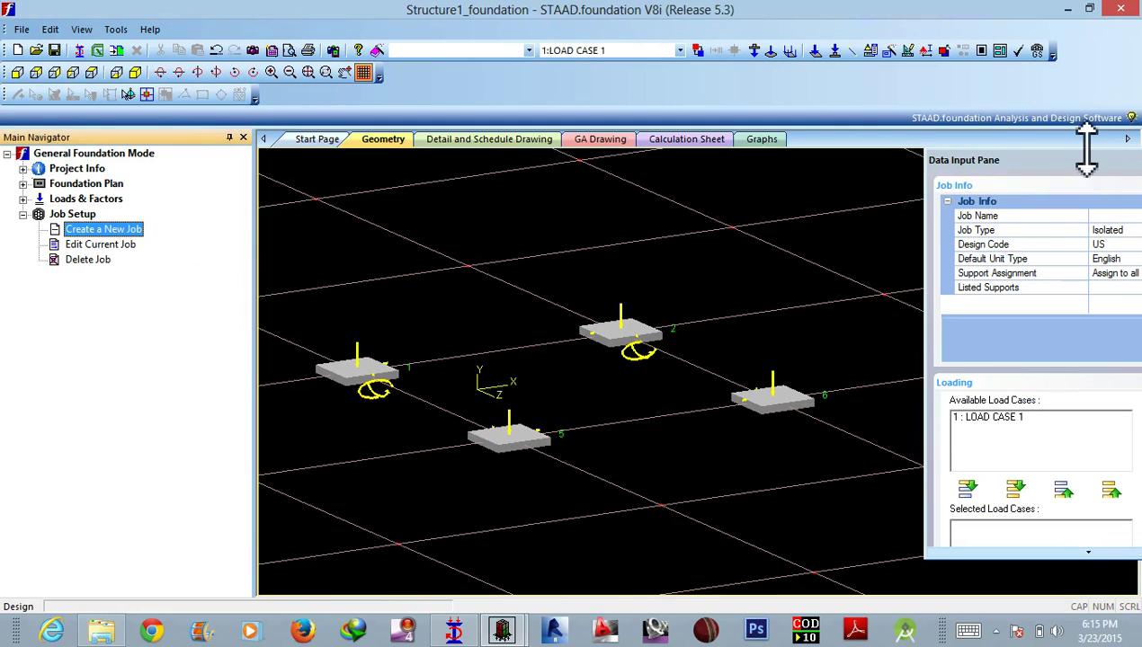
drag(1009, 162, 935, 176)
click(1098, 231)
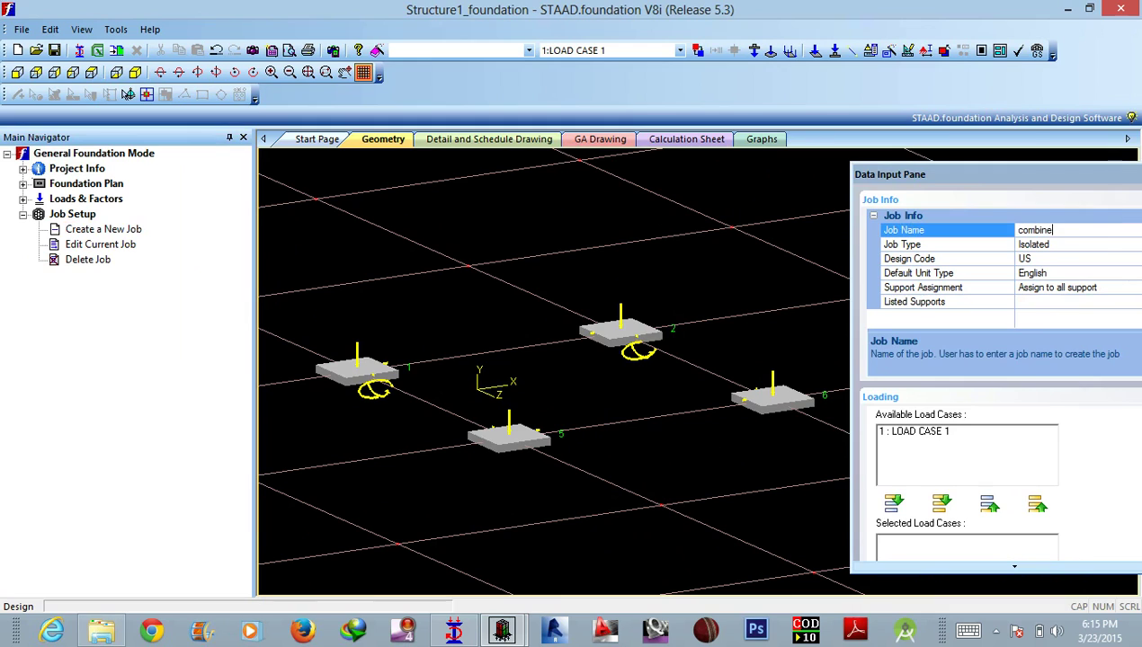
drag(1057, 171, 985, 188)
click(1082, 262)
click(1074, 334)
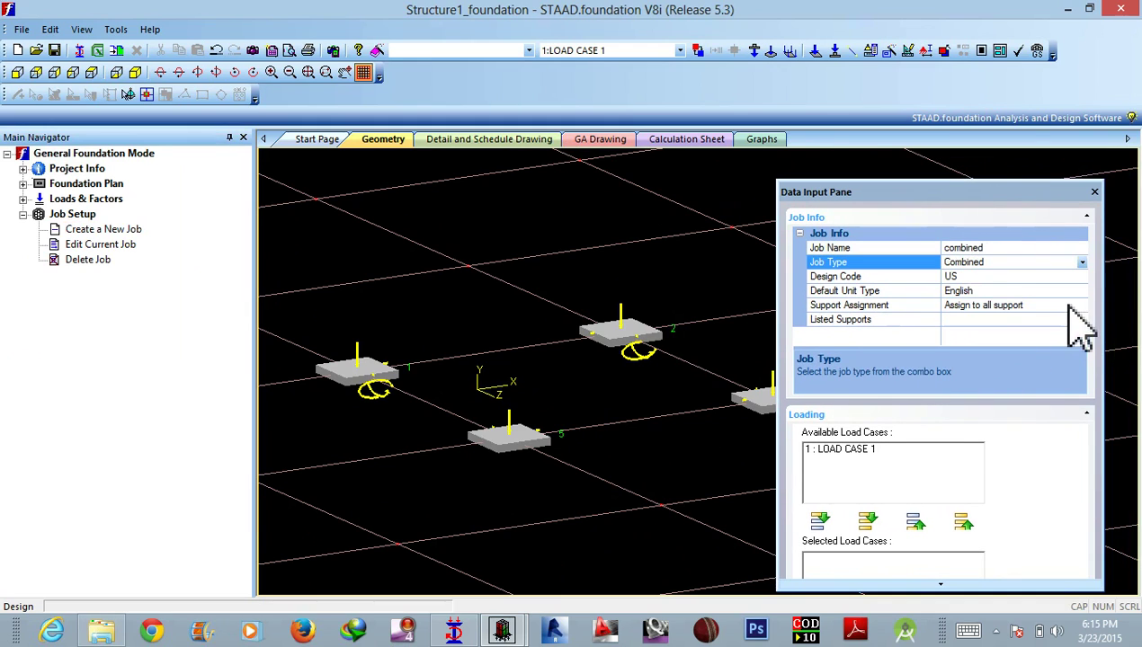
- Set the Indian design code and SI units, add LOAD CASE 1, and create the job
click(1036, 276)
click(1082, 276)
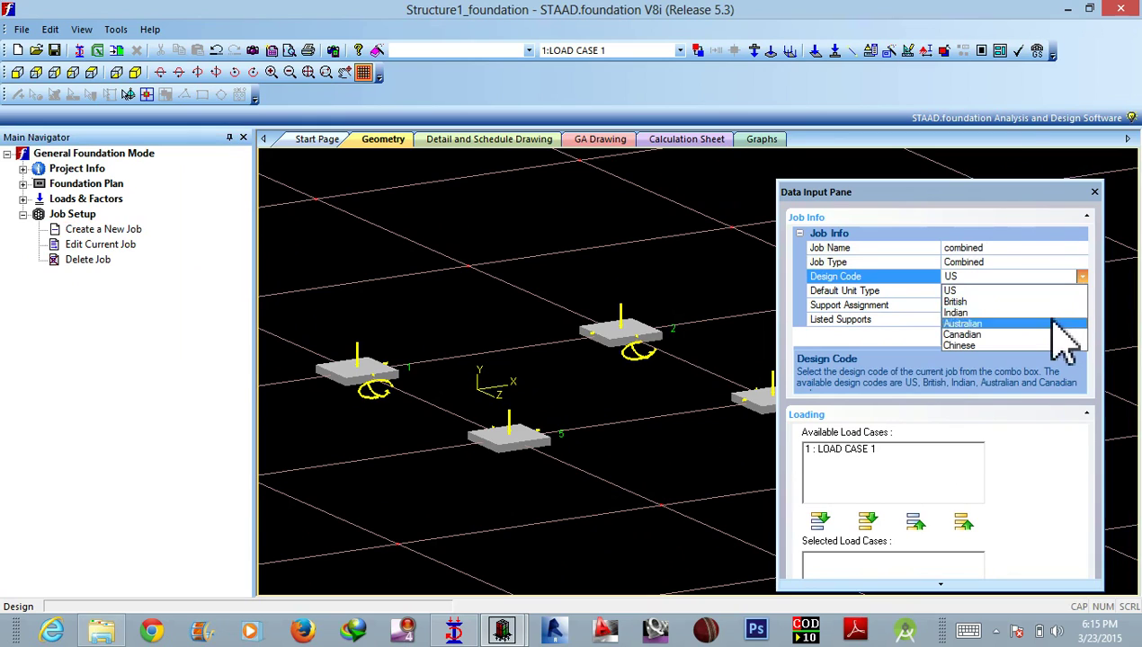
click(1050, 313)
click(1014, 290)
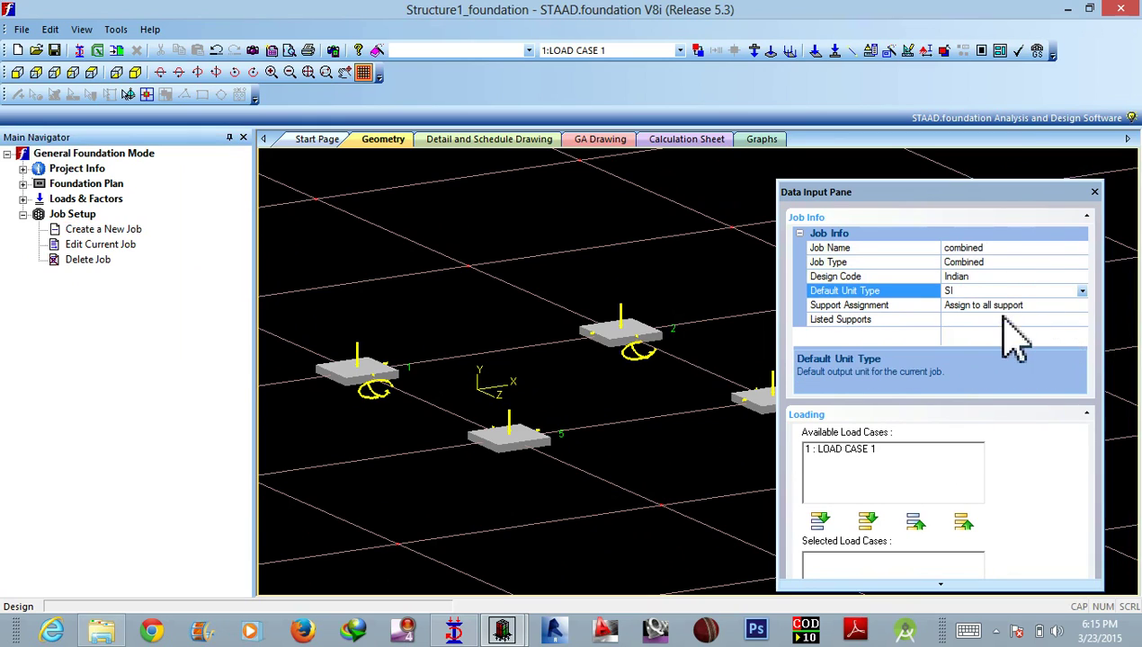
click(854, 449)
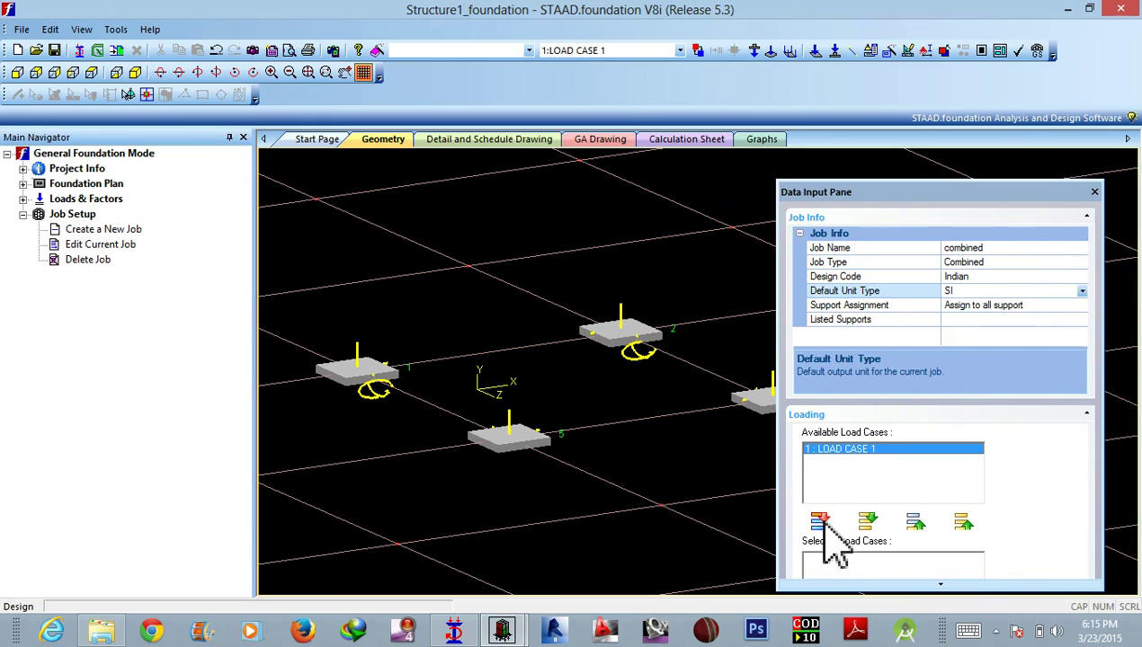
click(819, 521)
click(941, 585)
scroll(948, 590, down, 5)
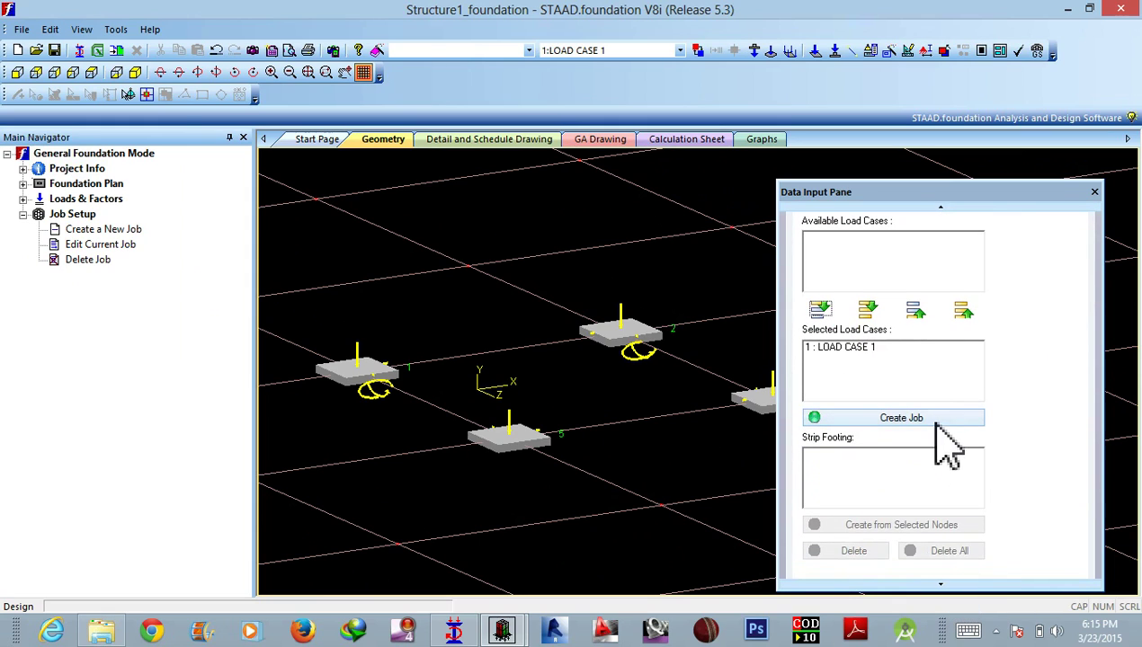
click(935, 419)
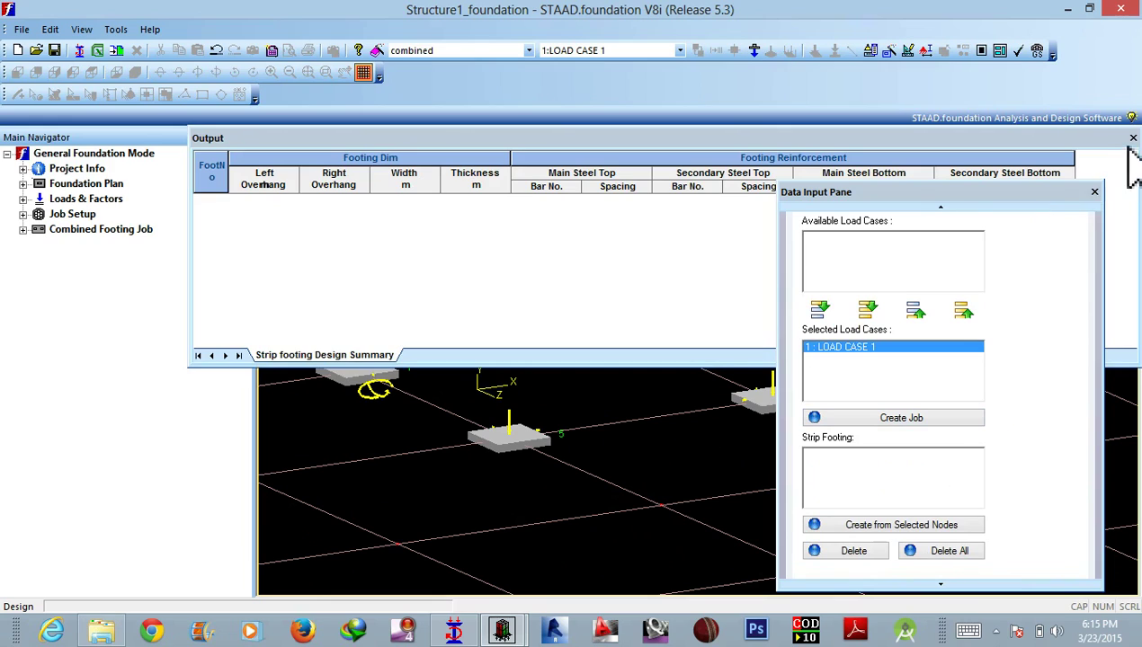
- Select the footings at nodes 1 and 2 and create strip footing Footing C1 from them
click(1132, 138)
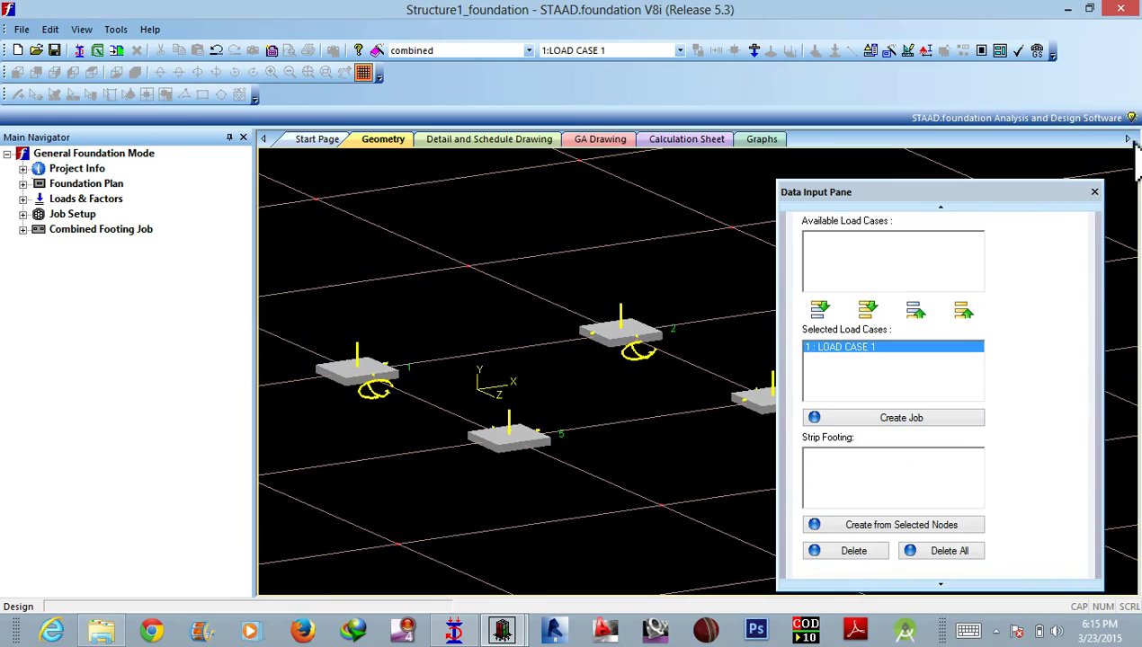
click(409, 374)
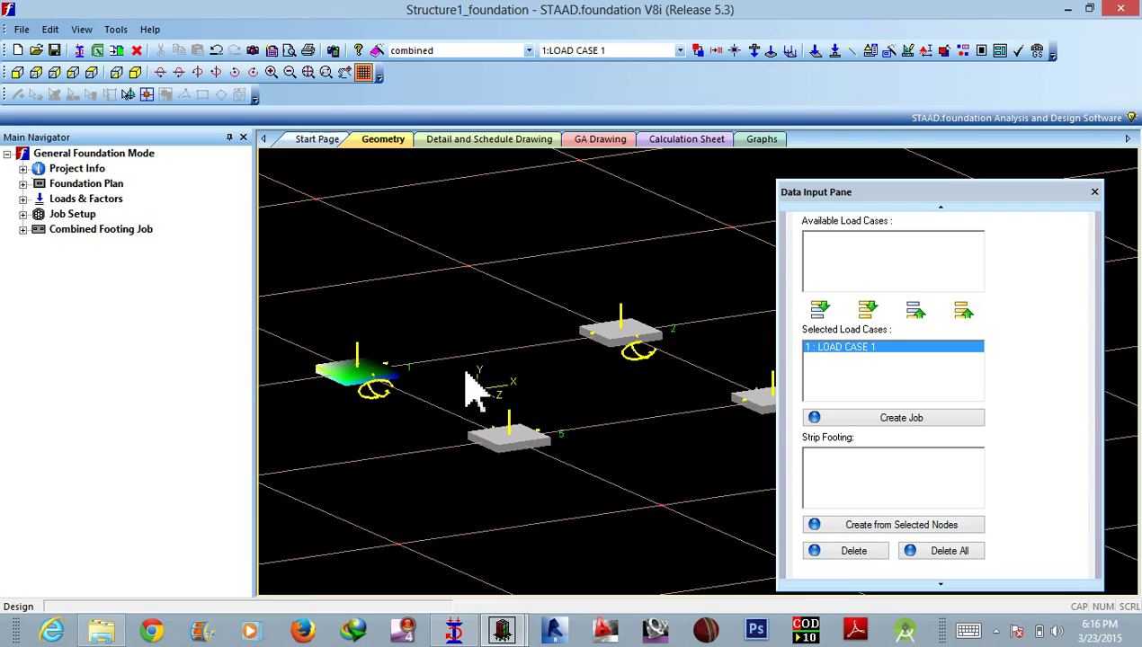
ctrl+click(674, 338)
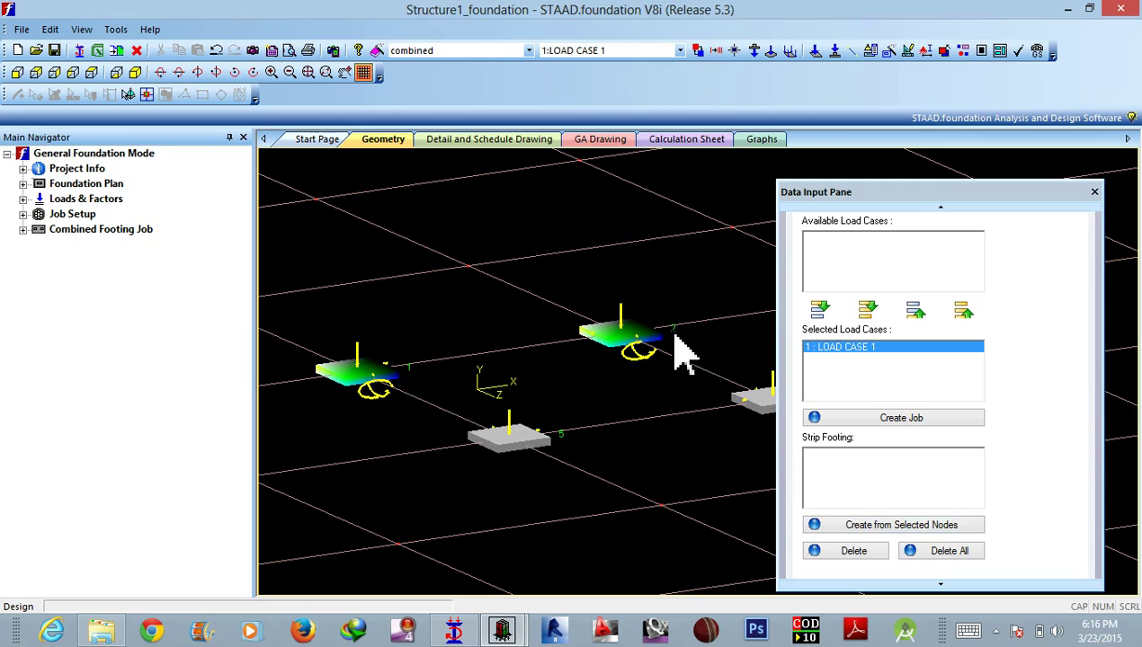
click(865, 531)
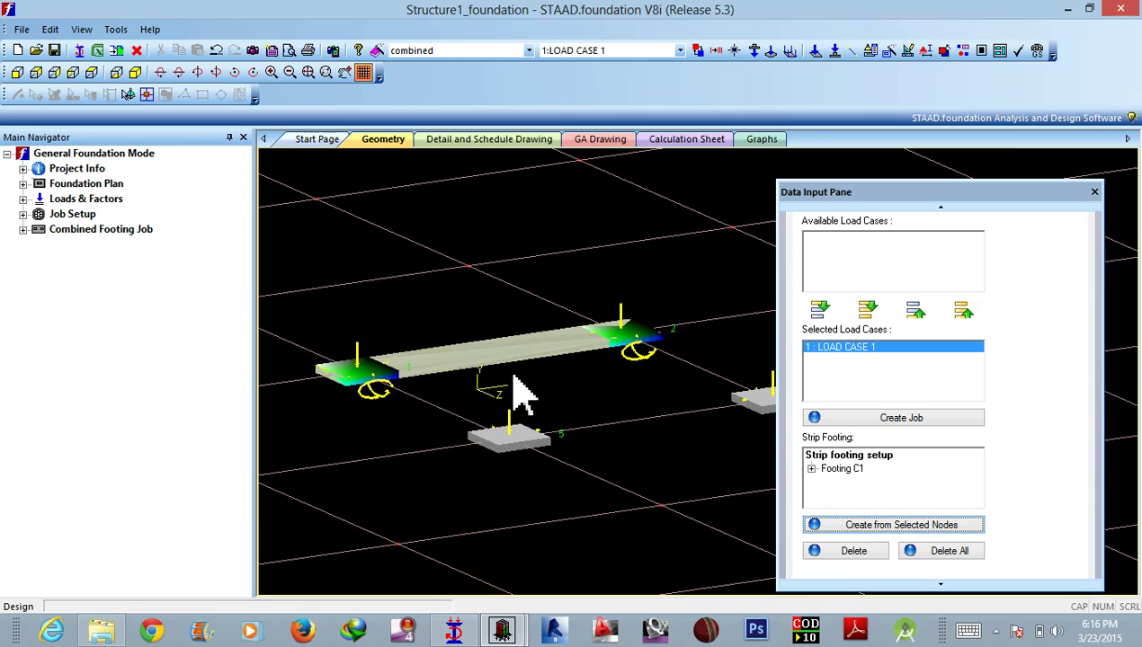
click(438, 439)
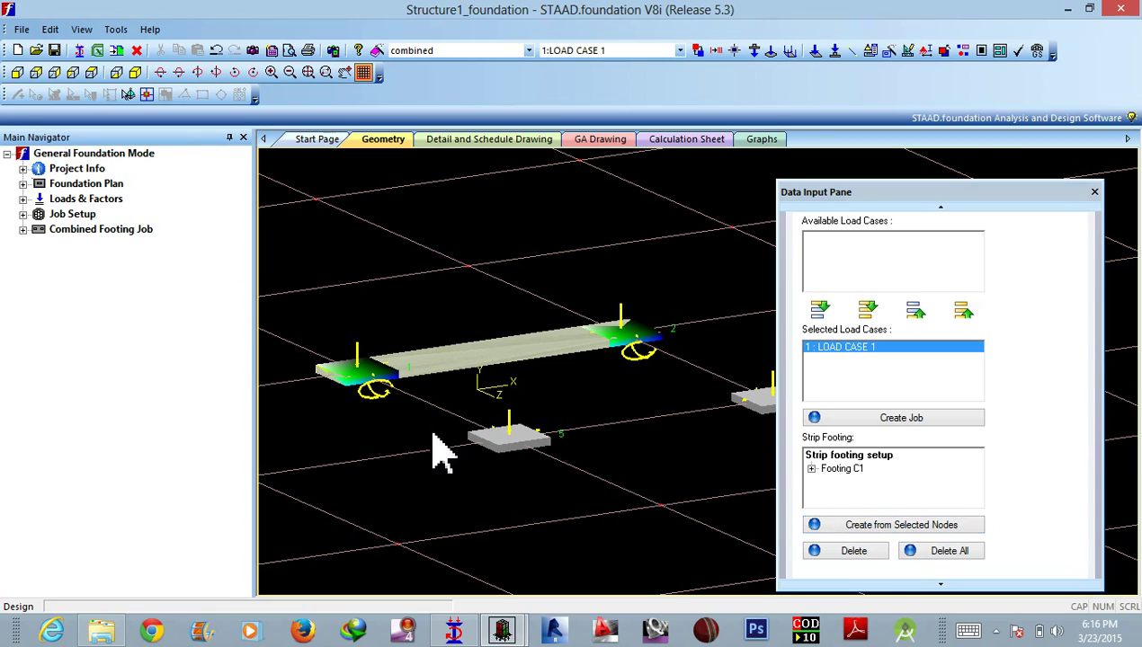
- Review the Concrete & Rebar, Cover, Soil & Safety, and Footing Geometry design parameters (0.75 m/1 m overhangs, 2.5 m width)
click(22, 230)
click(39, 245)
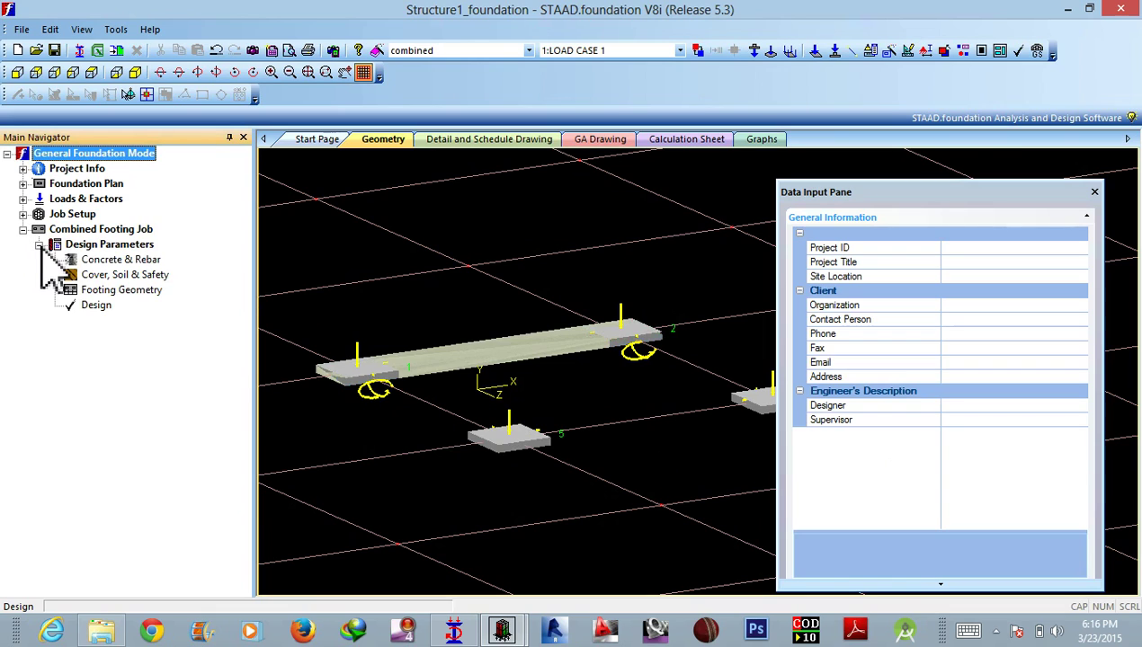
click(108, 260)
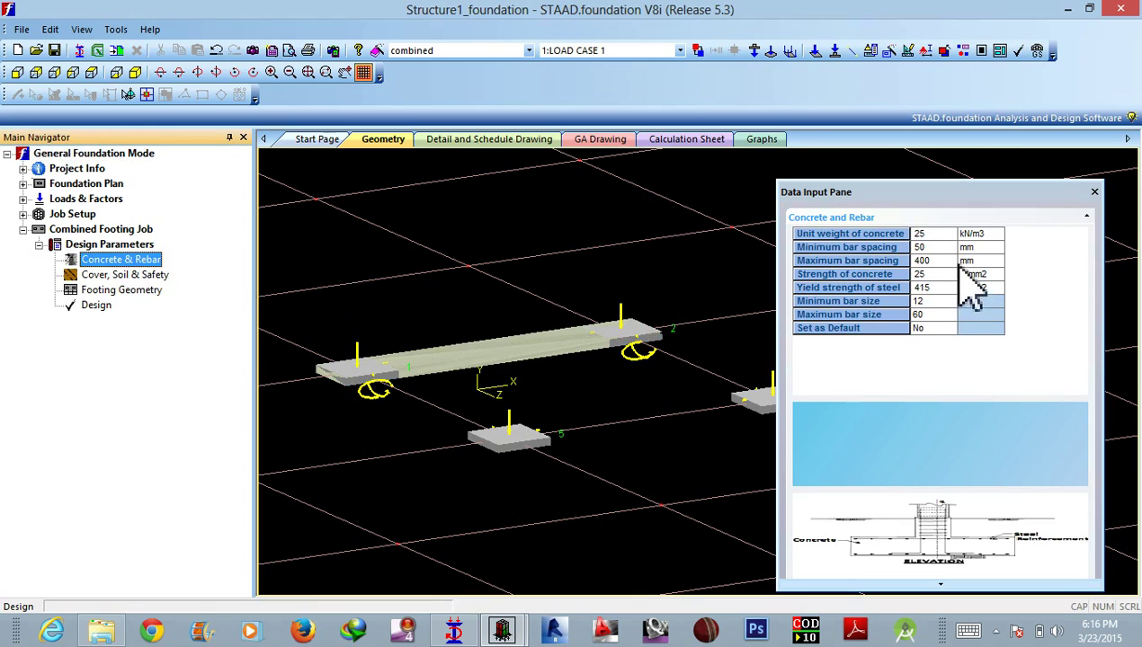
click(120, 274)
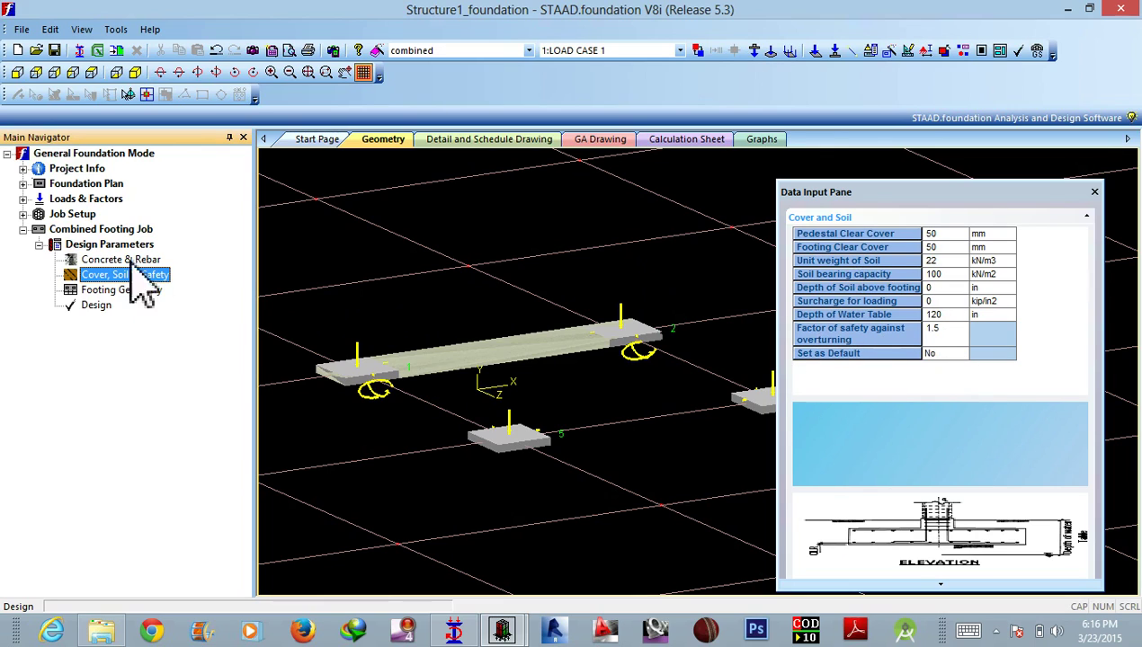
click(100, 290)
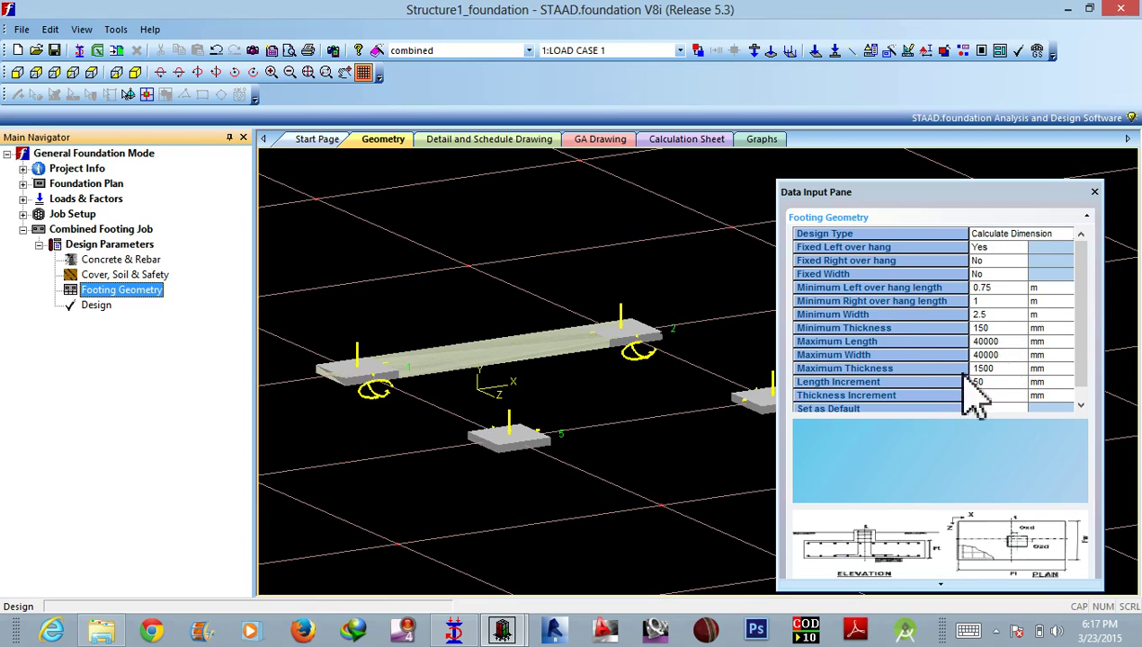
- Run the combined footing analysis and design, docking the Data Input Pane on the right
click(99, 309)
click(557, 352)
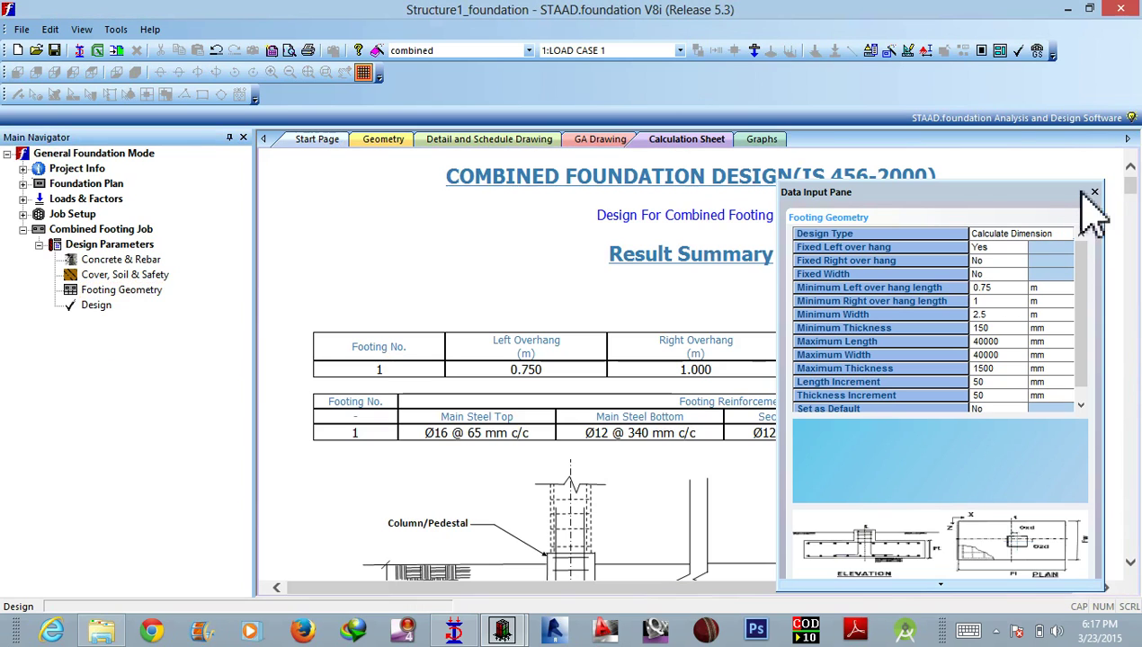
drag(1078, 191, 1135, 180)
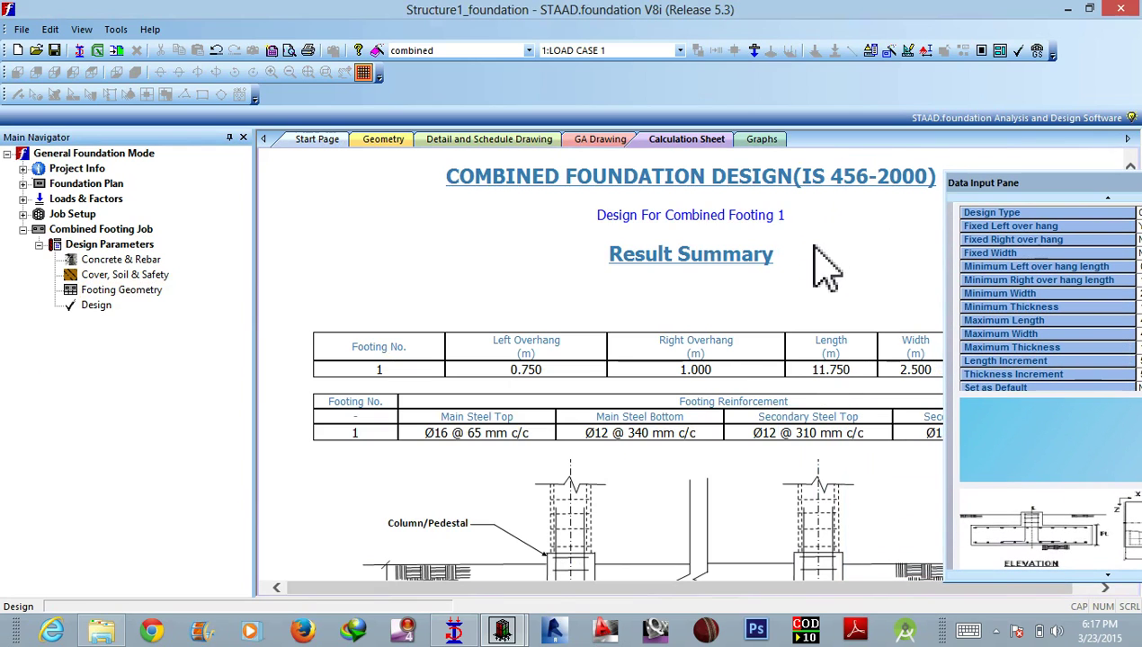
- Read through the IS 456-2000 calculation sheet showing 11.75 m length and 2.5 m width
scroll(825, 281, down, 5)
scroll(825, 282, up, 3)
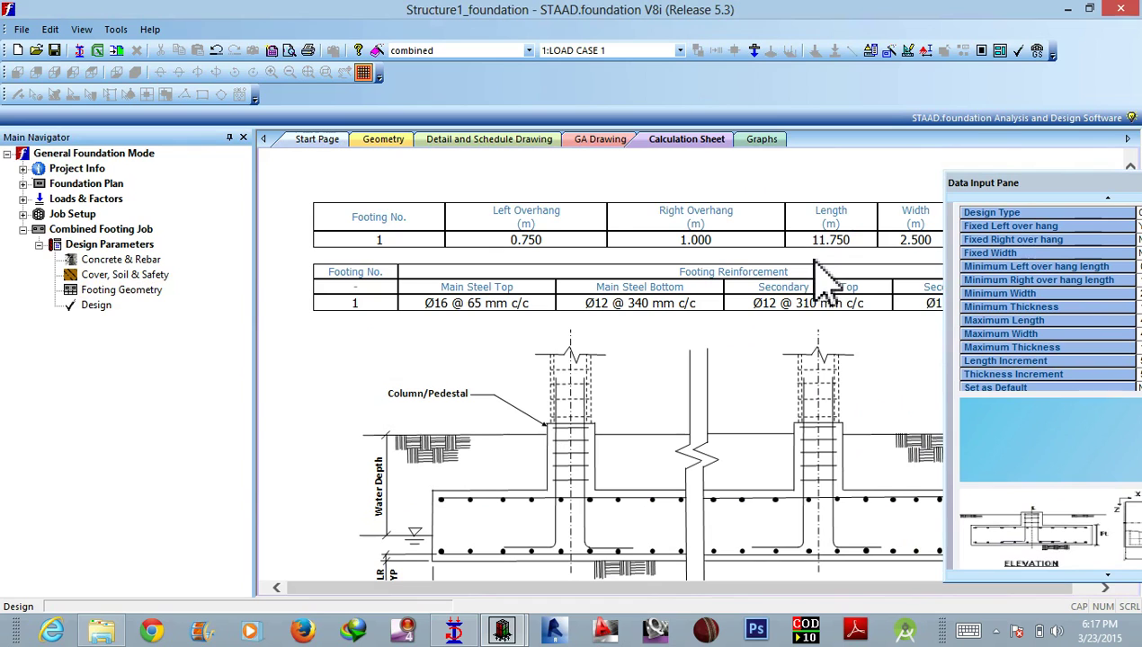
scroll(814, 266, down, 1)
scroll(813, 270, up, 3)
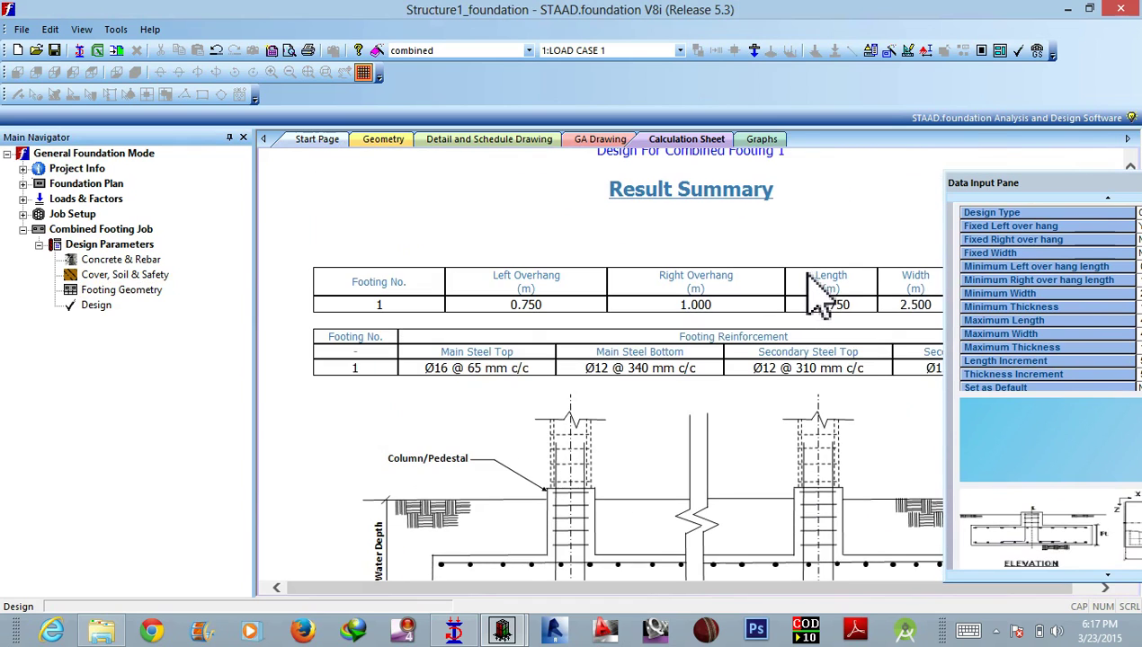
scroll(809, 274, down, 4)
scroll(805, 279, down, 20)
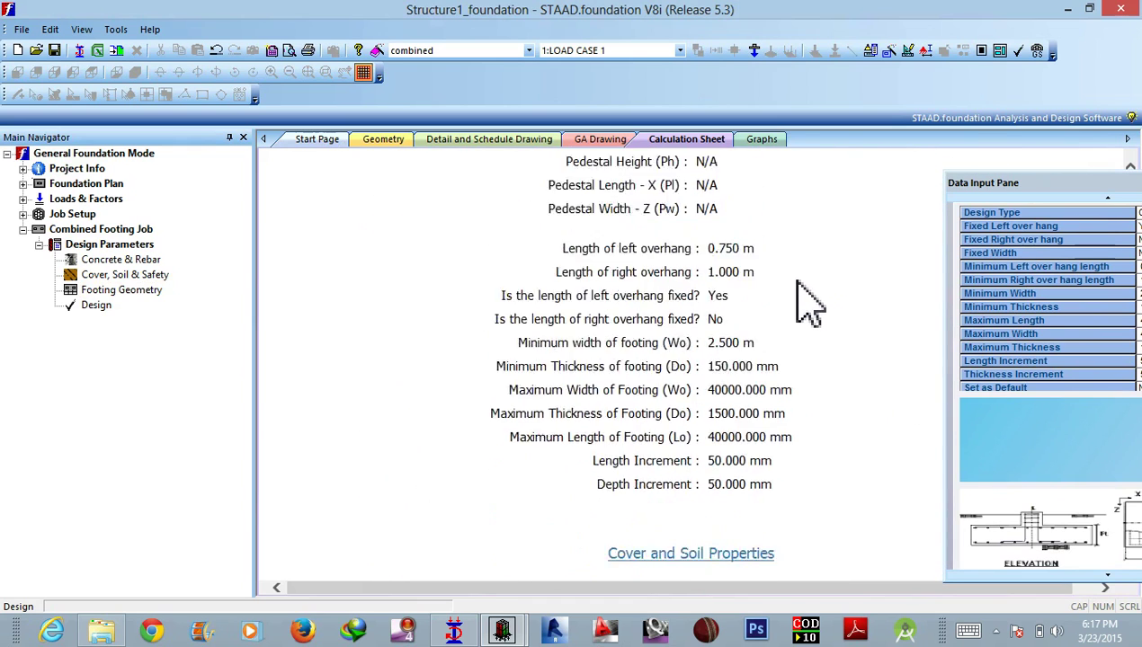
scroll(791, 289, down, 10)
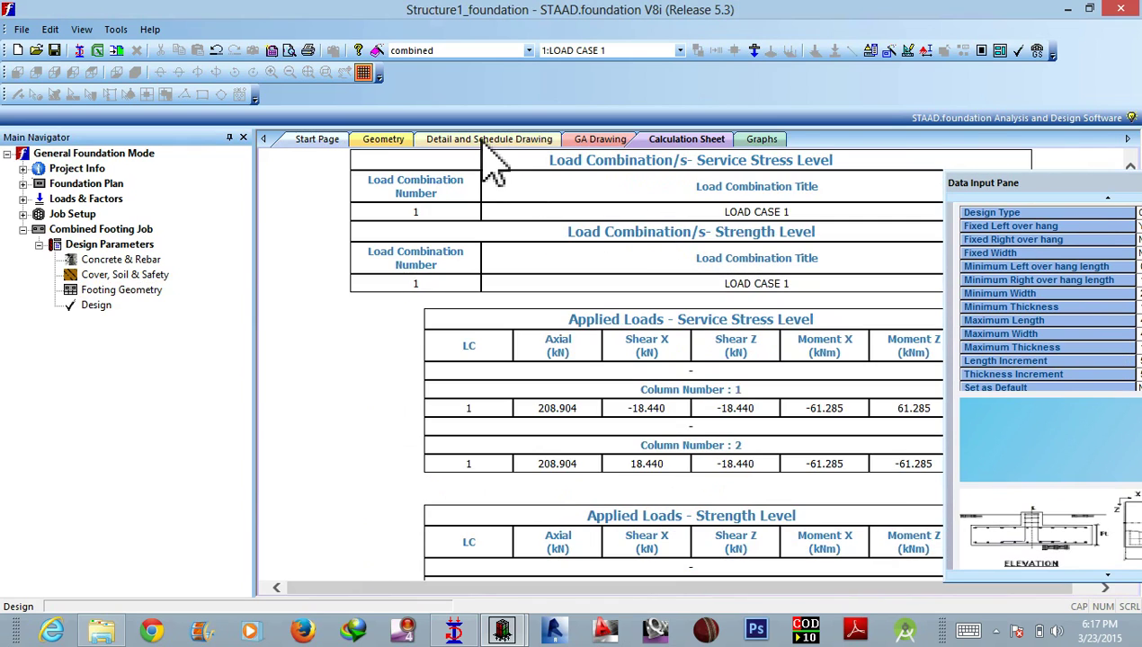
- View the footing's detail and schedule drawing, then its general arrangement drawing
click(490, 142)
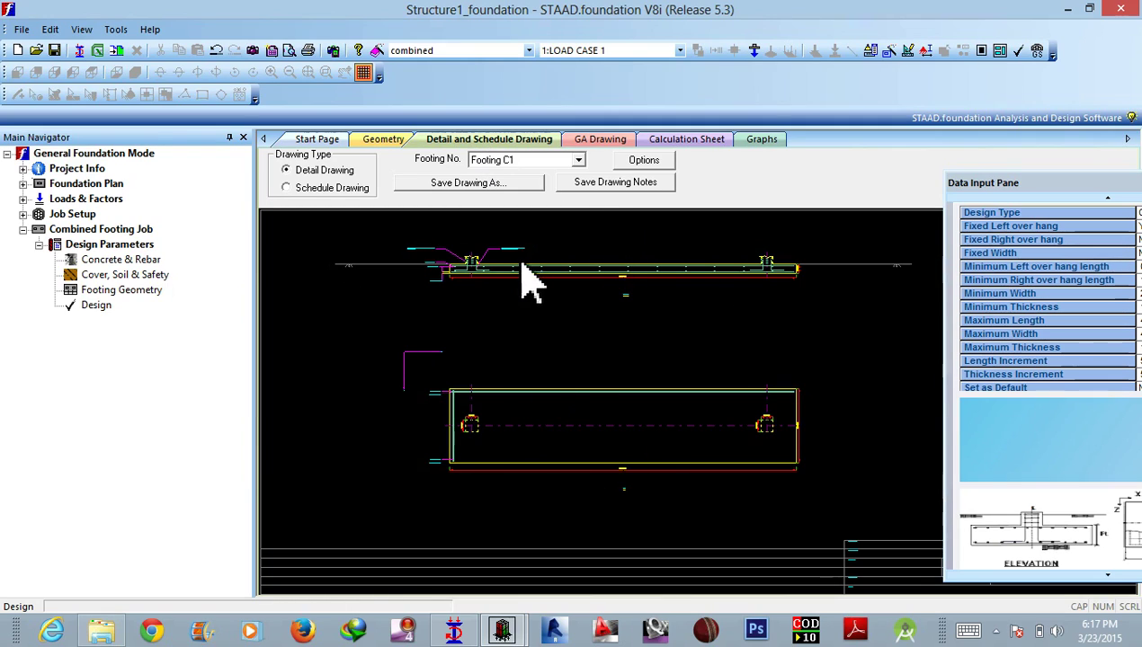
click(599, 141)
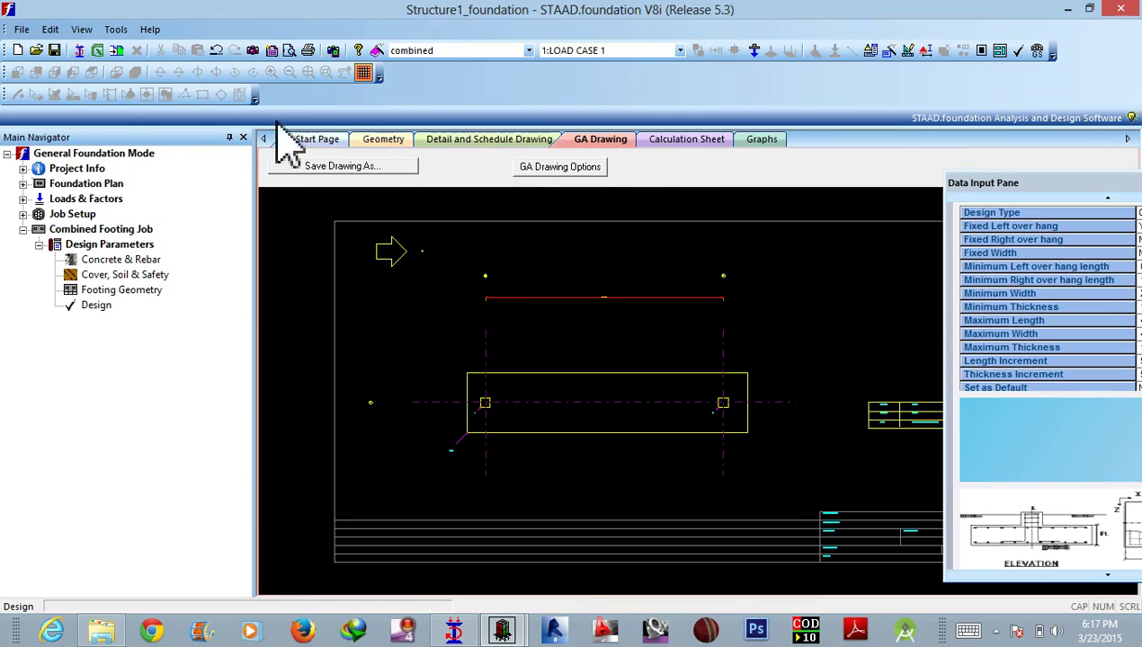
click(49, 30)
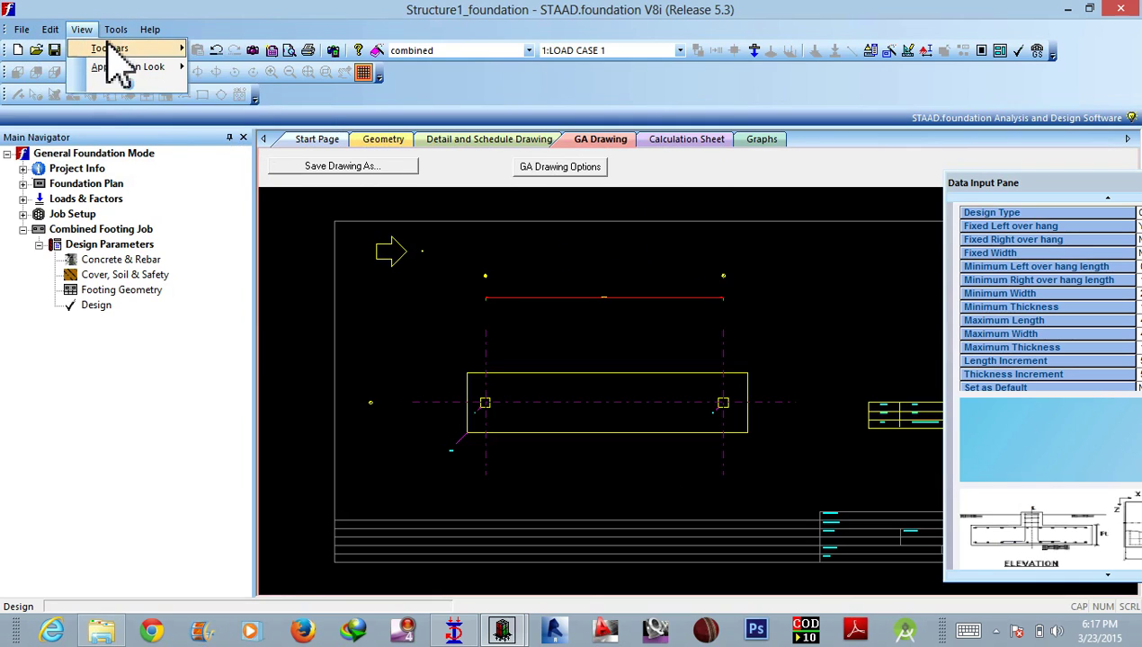
- Show the strip footing design summary (2.50 m wide, 0.30 m thick, bar spacings) and rearrange the panes
mouse_move(113, 48)
click(279, 97)
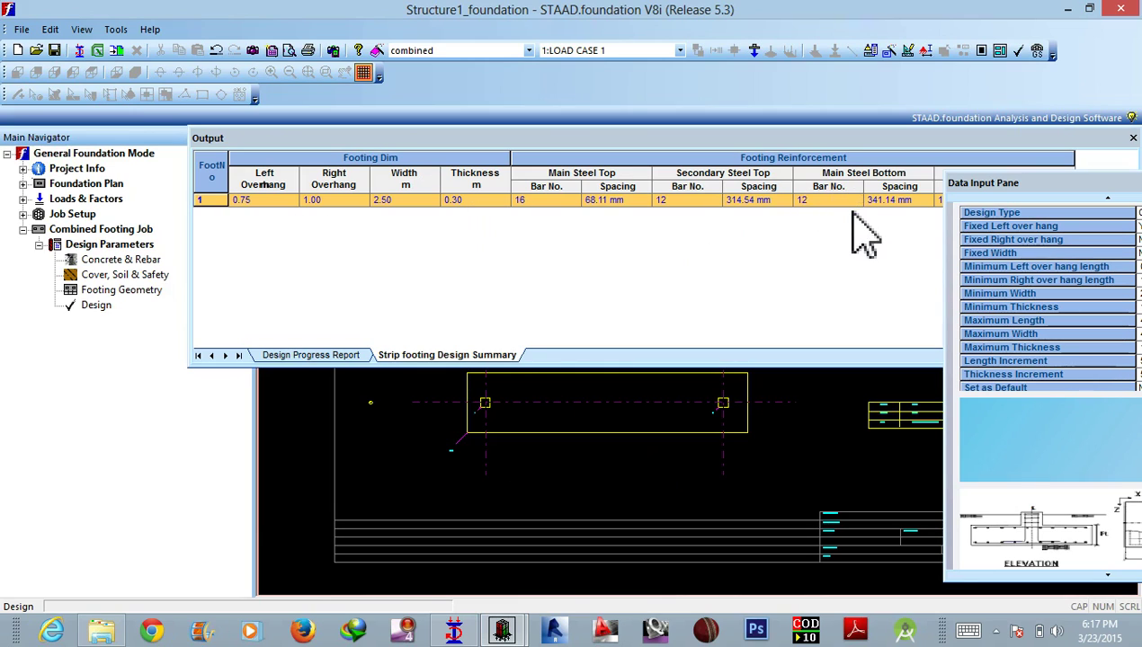
drag(1065, 184, 1138, 231)
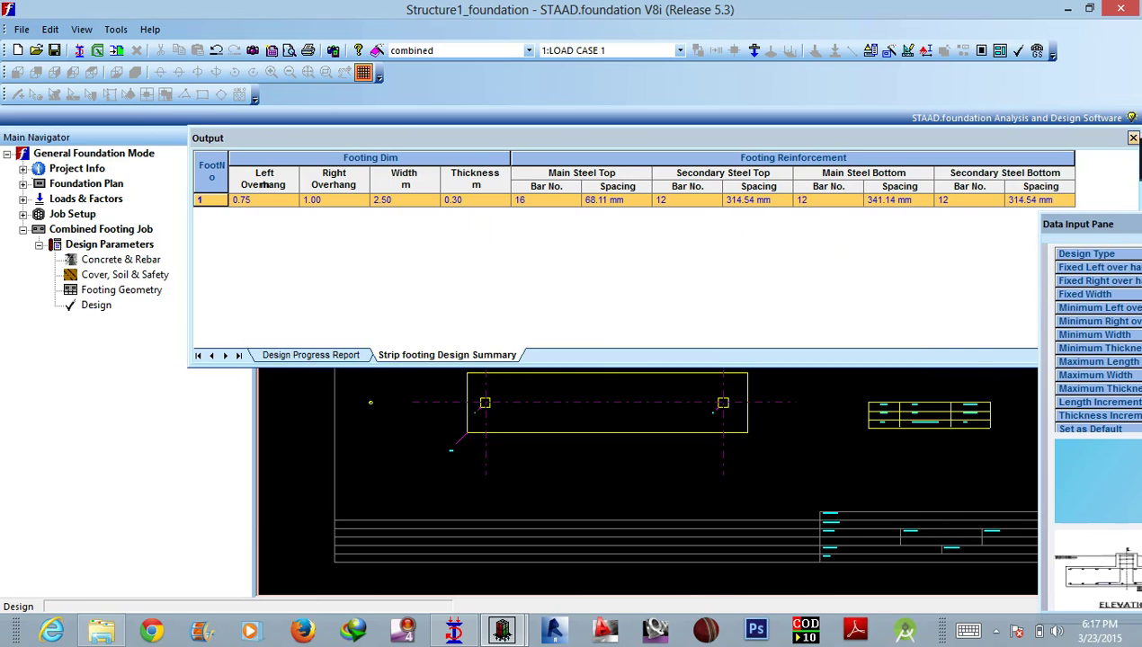
drag(1061, 138, 1049, 135)
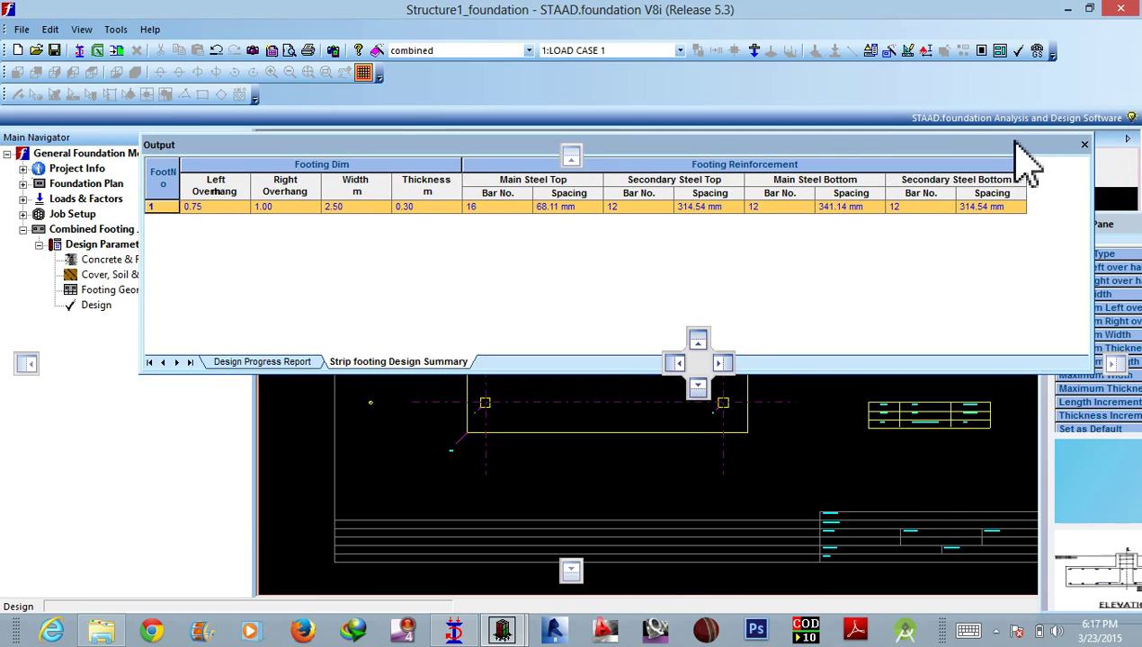
drag(1025, 162, 1043, 166)
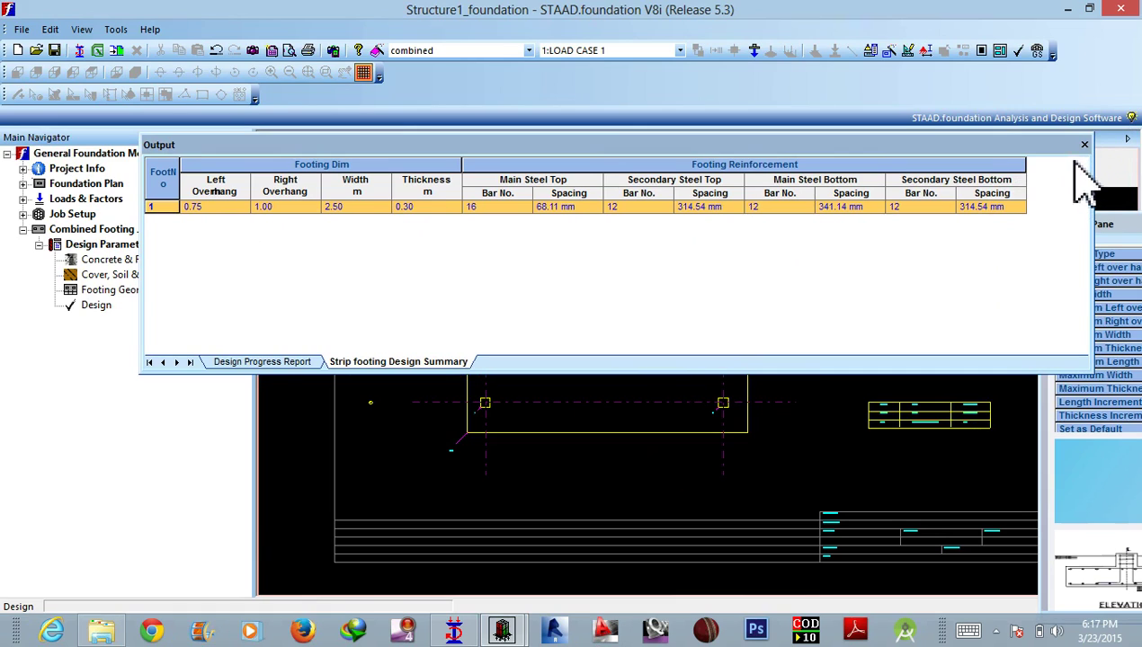
- Close the design summary output and zoom into the strip footing's GA drawing
click(1085, 144)
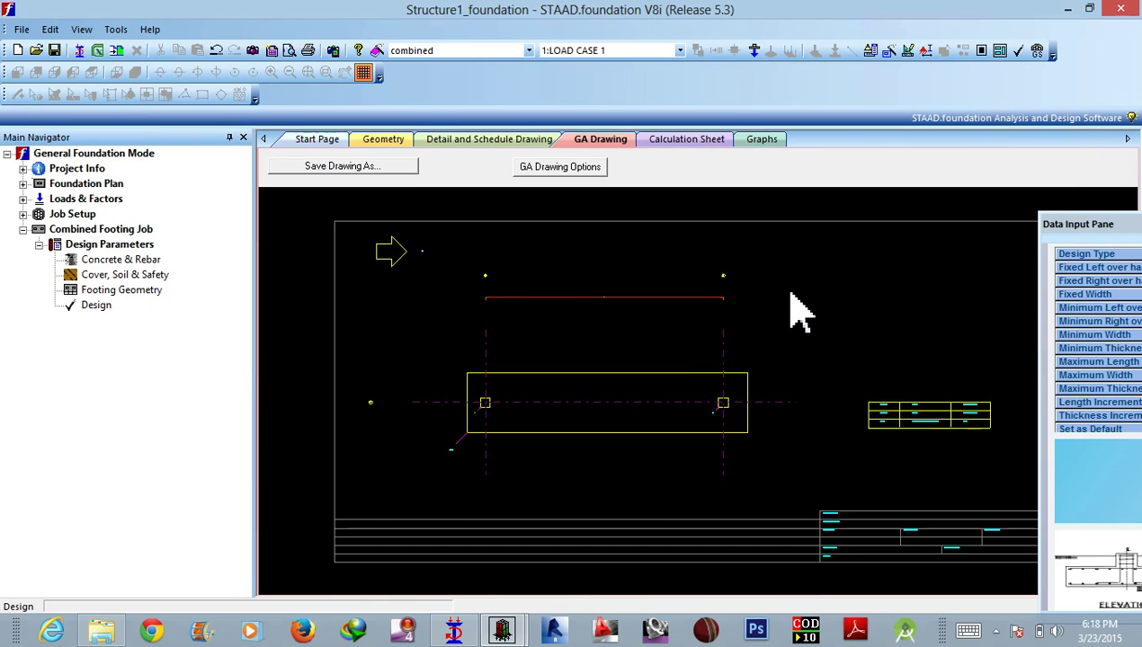
scroll(781, 310, down, 2)
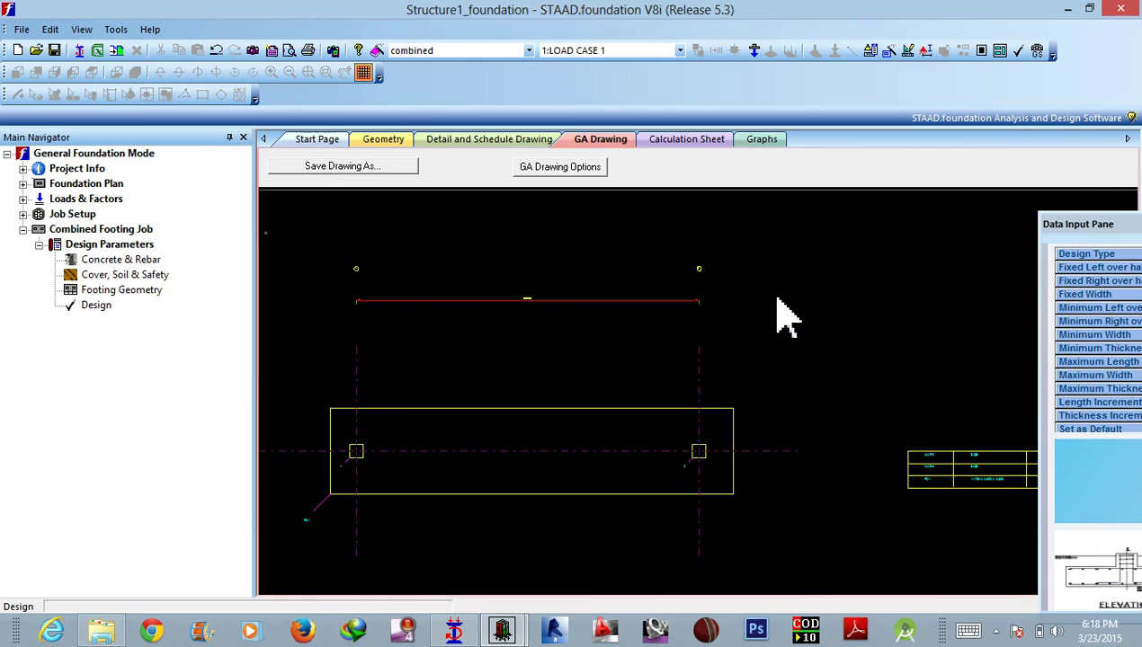